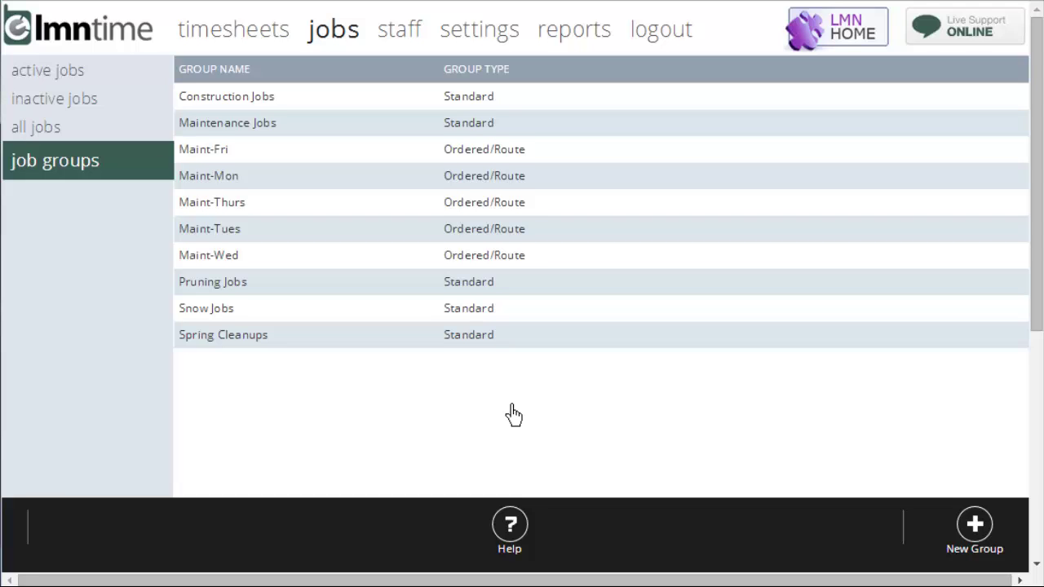
Step: View the active jobs, then start a 'Spring Cleanups' Standard Group and abandon it
left_click(78, 80)
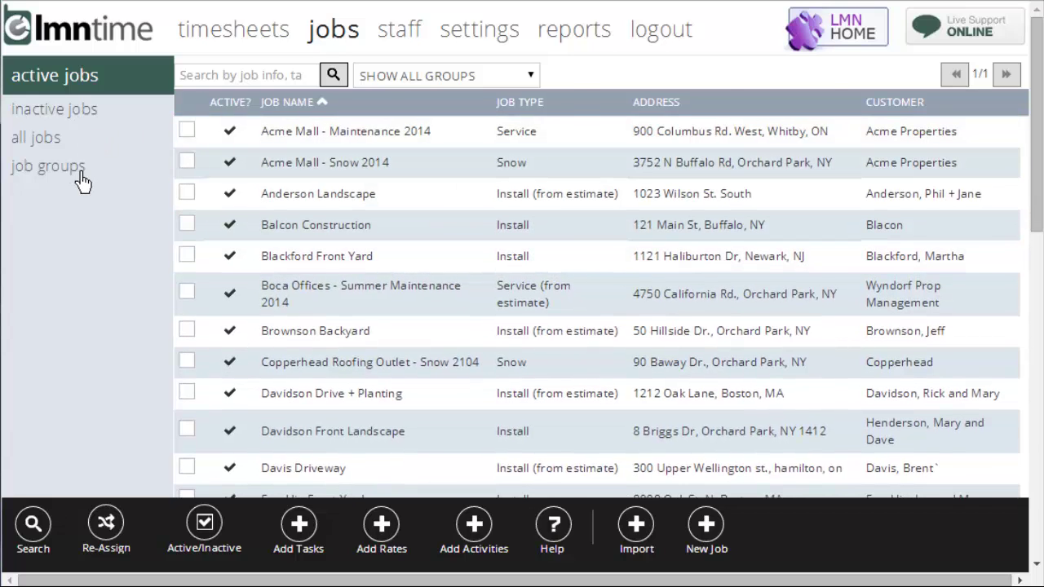
left_click(77, 168)
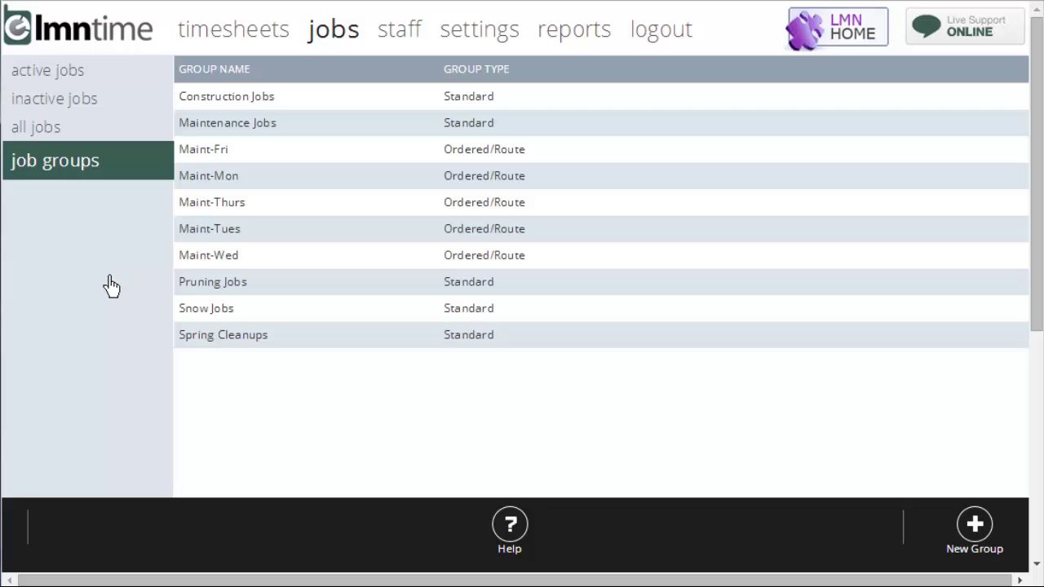
left_click(974, 526)
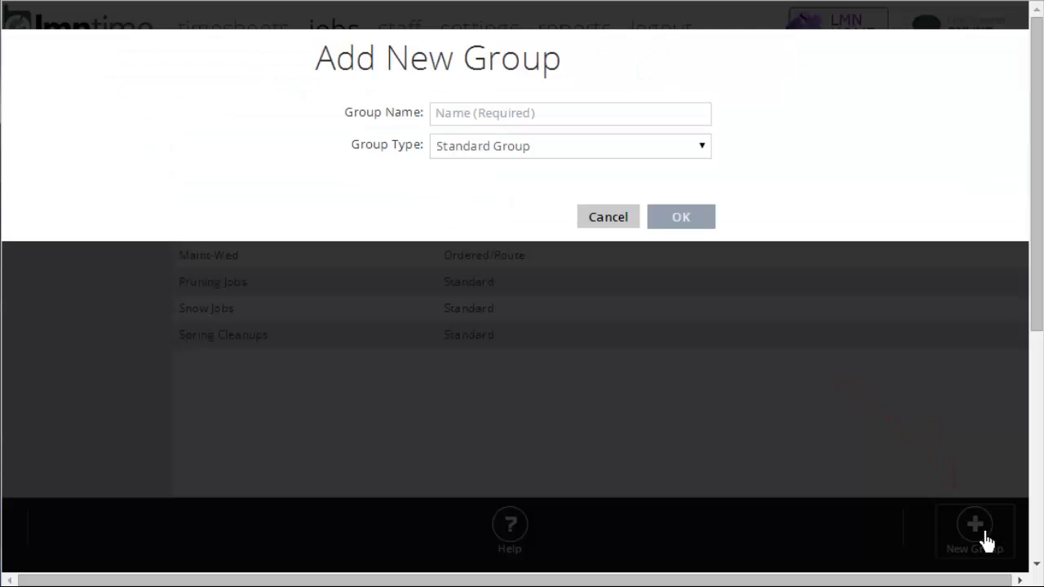
left_click(513, 111)
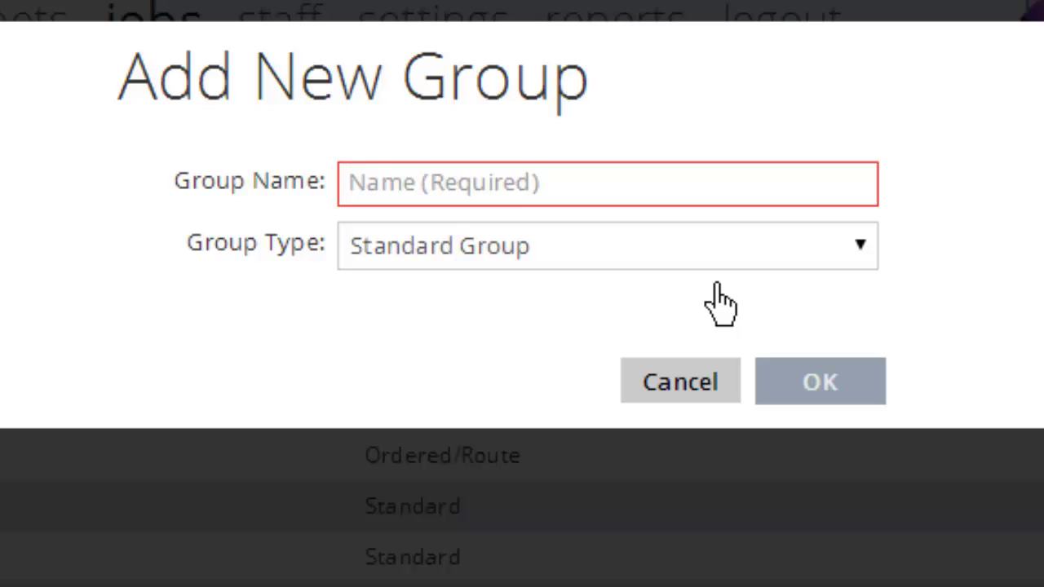
type("Spring ")
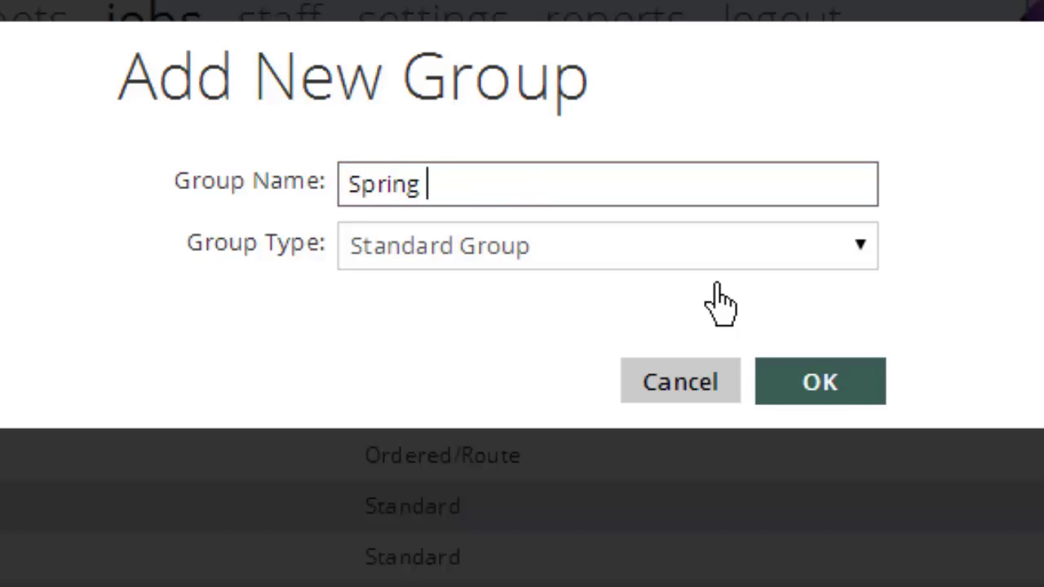
type("Cleanups")
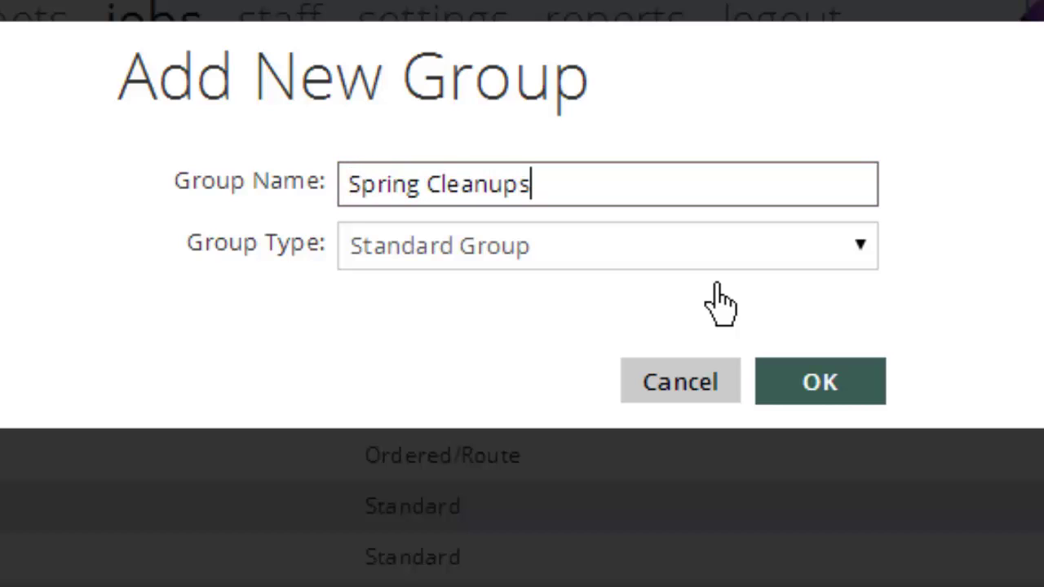
left_click(628, 257)
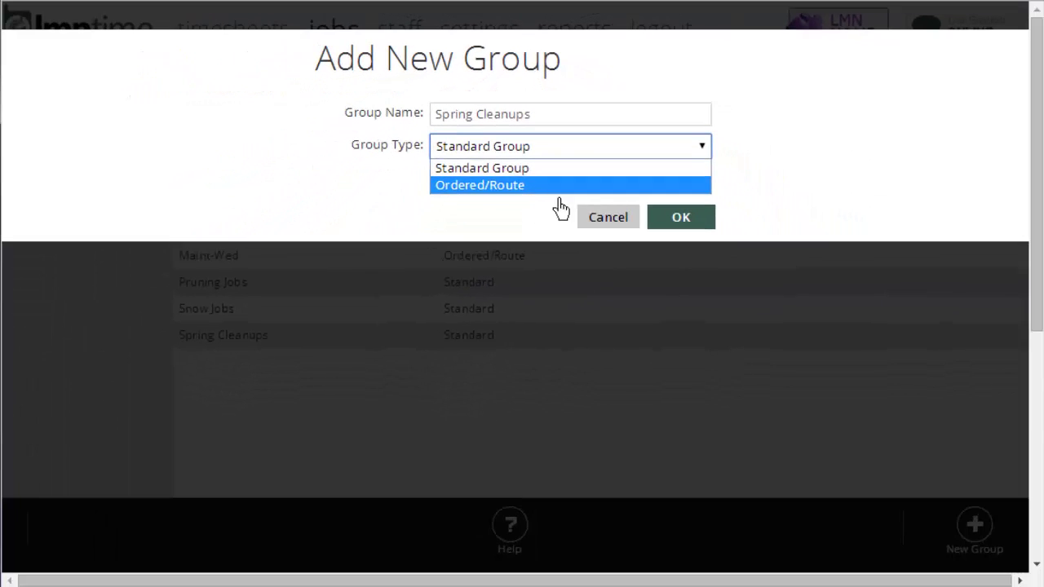
left_click(620, 226)
left_click(620, 234)
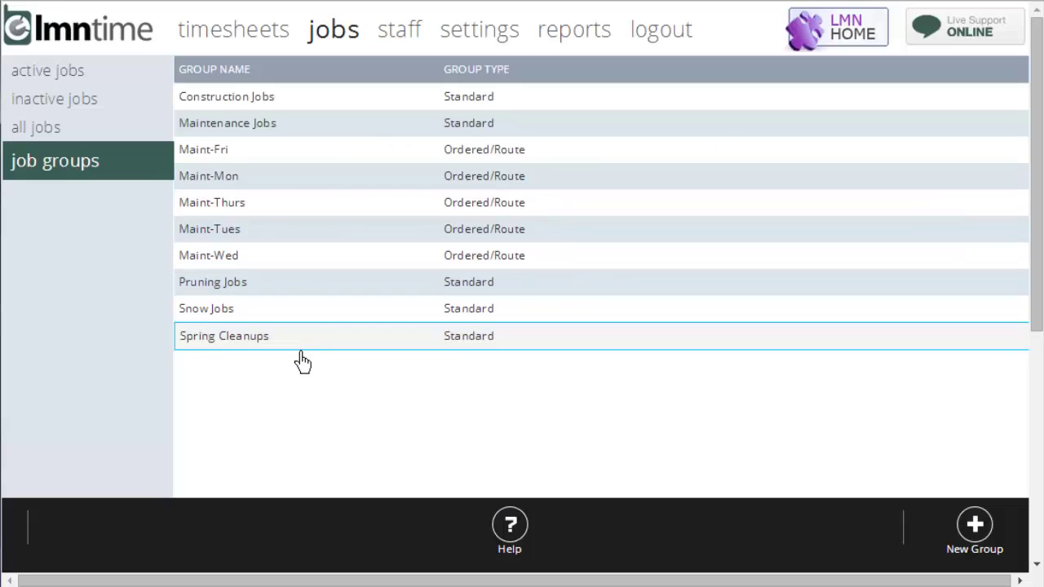
Step: Open the Pruning Jobs group and browse its Jobsite Search Results
left_click(278, 287)
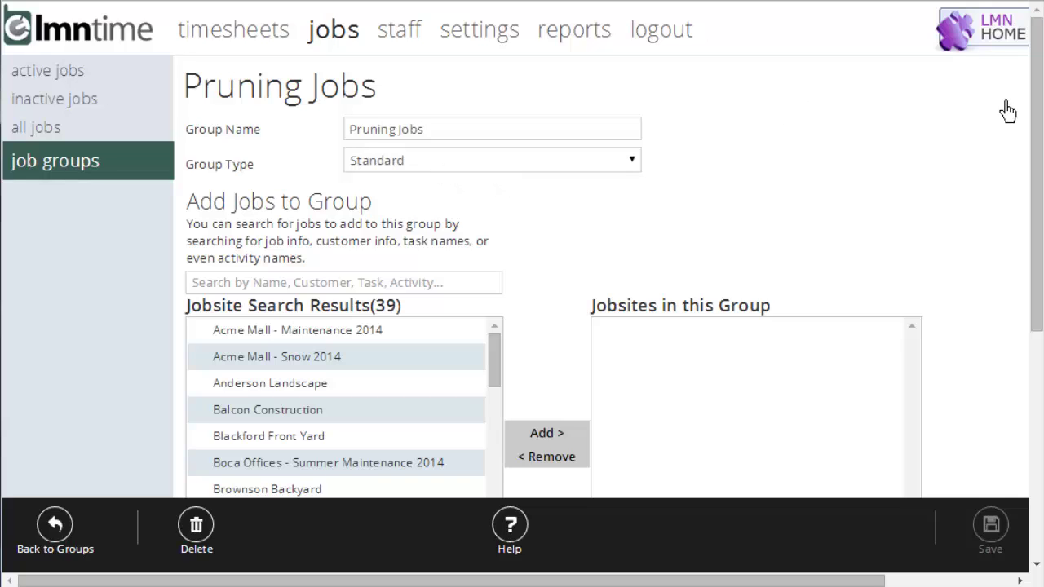
scroll(871, 98, "down", 3)
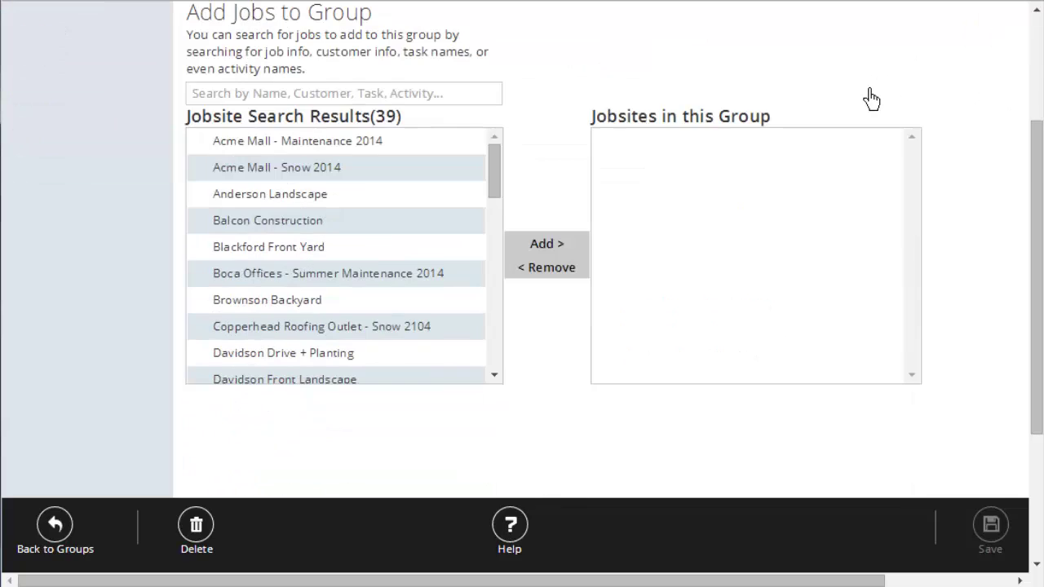
scroll(871, 99, "up", 2)
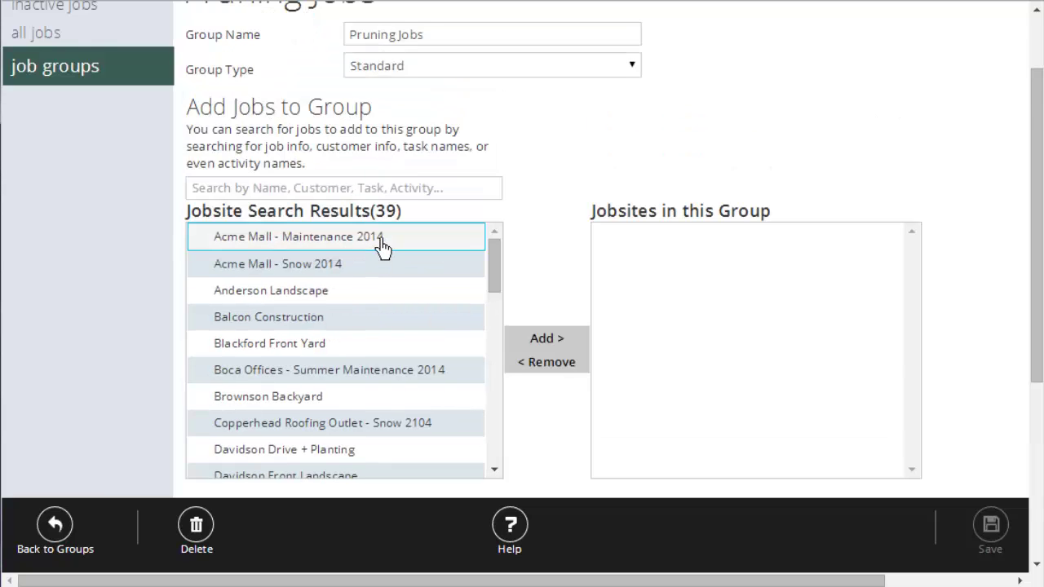
scroll(382, 247, "up", 2)
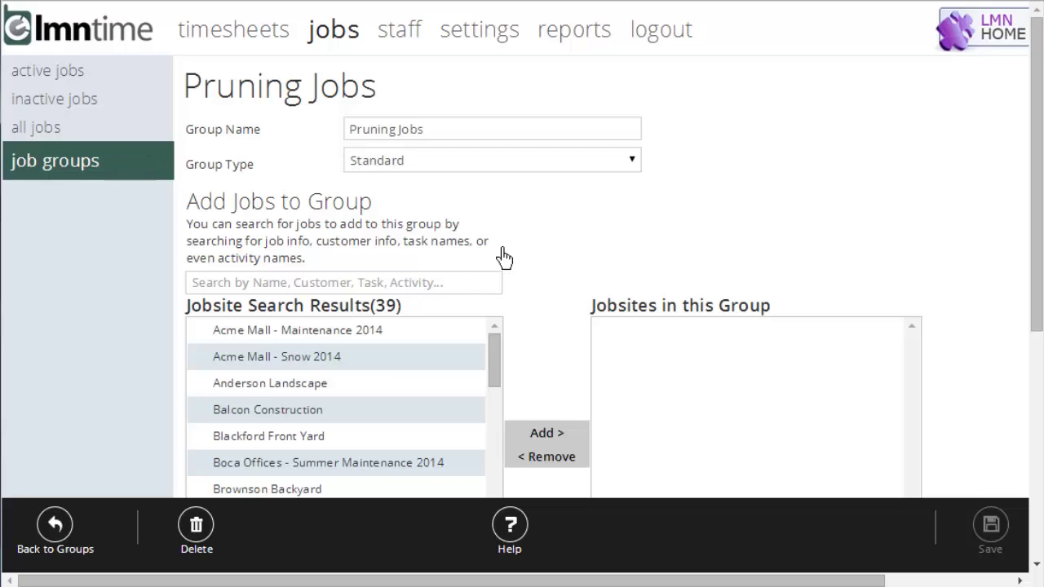
scroll(563, 294, "down", 2)
left_click_drag(495, 288, 524, 408)
Step: Check and then uncheck Resoncorp - IPM 2014 and Sample, leaving the group empty
left_click(396, 335)
left_click(389, 361)
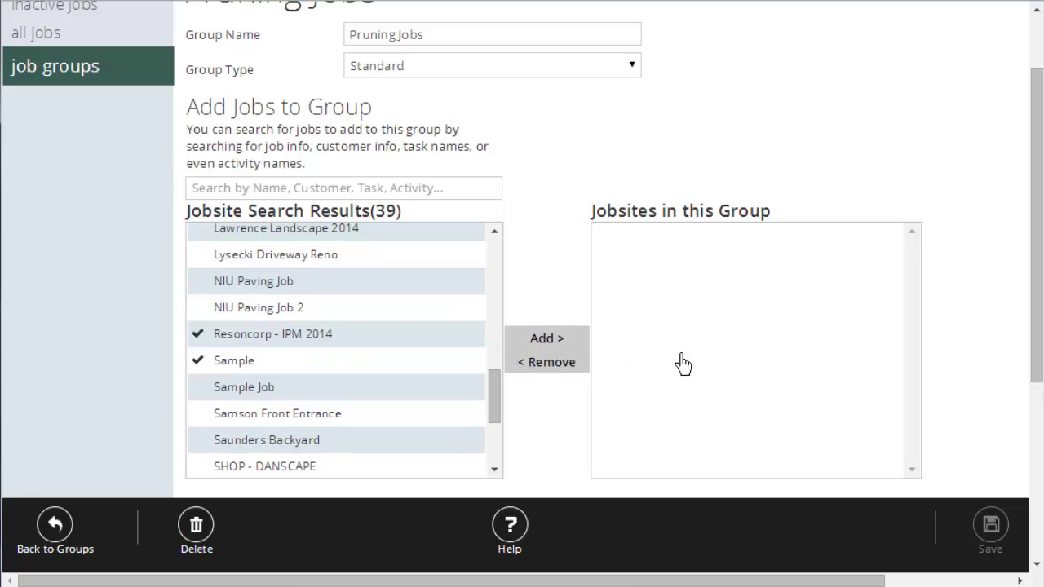
left_click(418, 339)
left_click(406, 363)
scroll(597, 292, "up", 1)
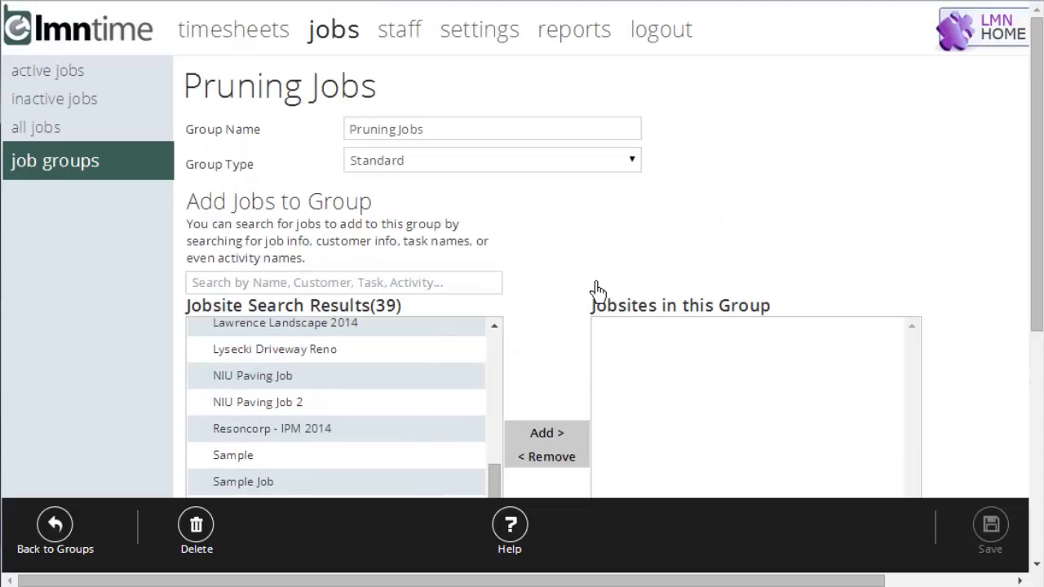
left_click(407, 285)
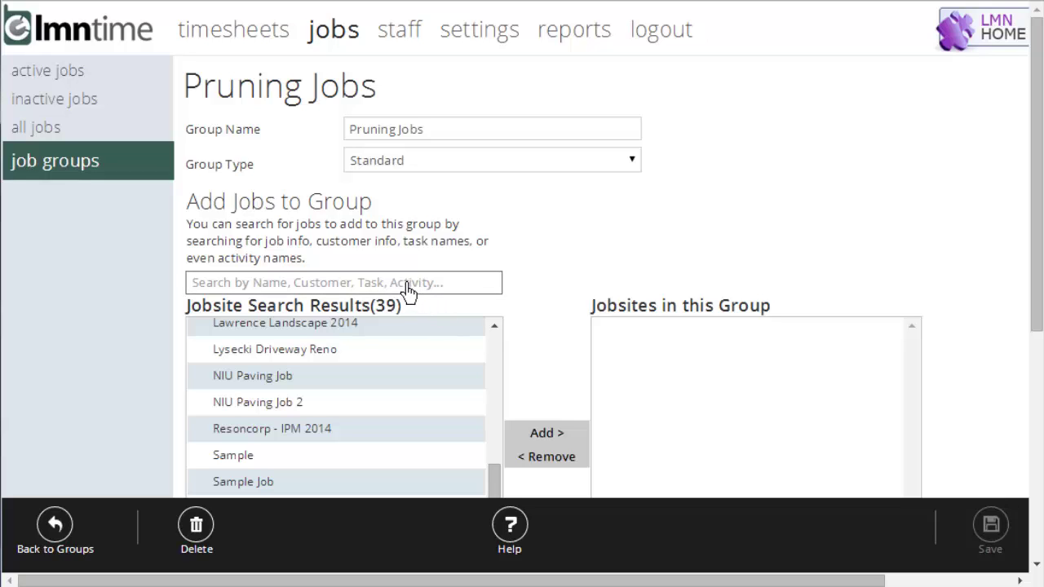
Step: Search 'pruning' and add Acme Mall, Boca Offices, Gibson, Jones and Trent Residence to the group
type("pruning")
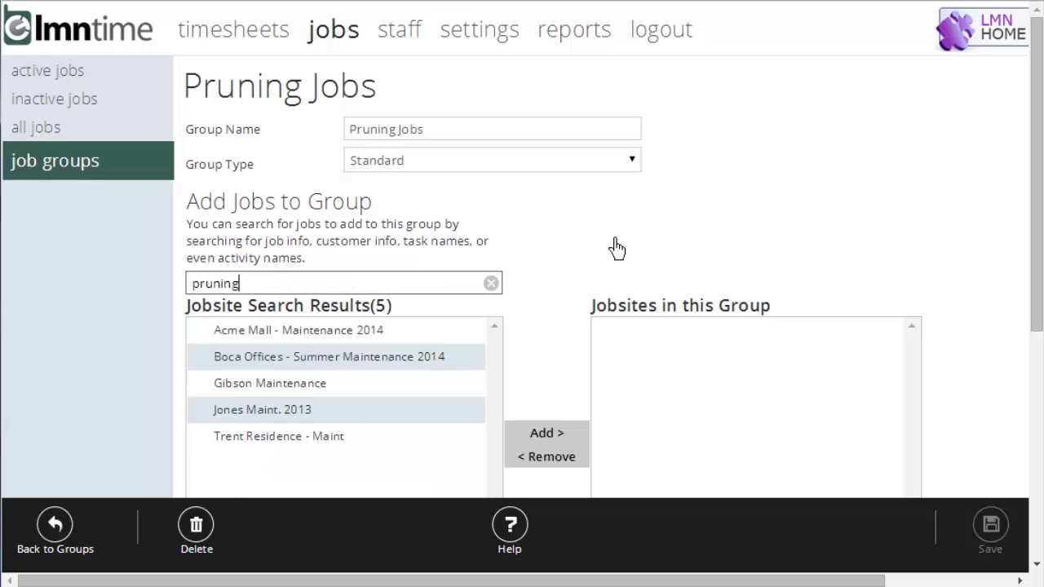
scroll(506, 268, "down", 2)
left_click(451, 266)
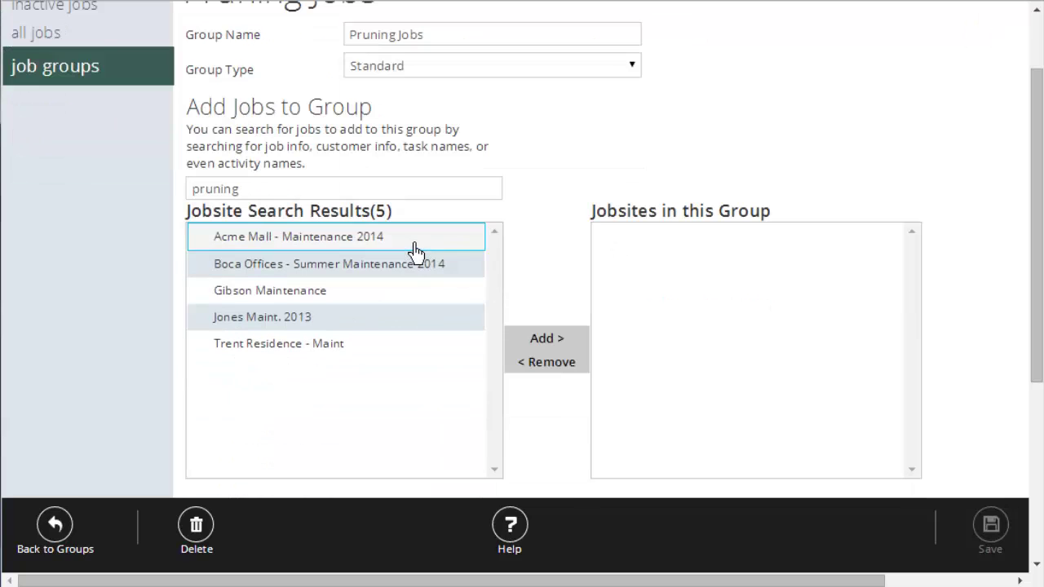
left_click(415, 244)
left_click(418, 265)
left_click(416, 290)
left_click(411, 317)
left_click(407, 347)
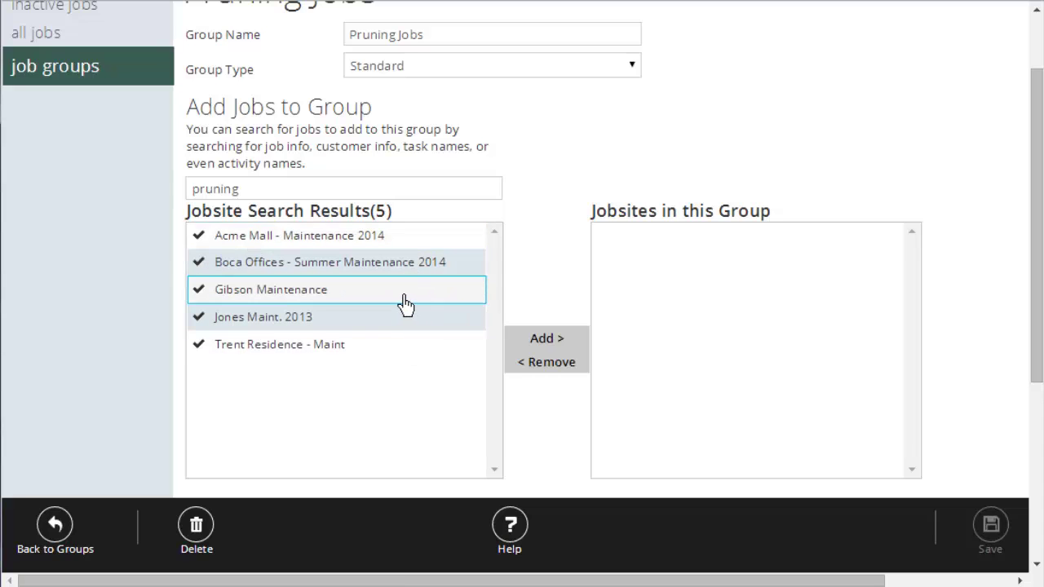
left_click(562, 341)
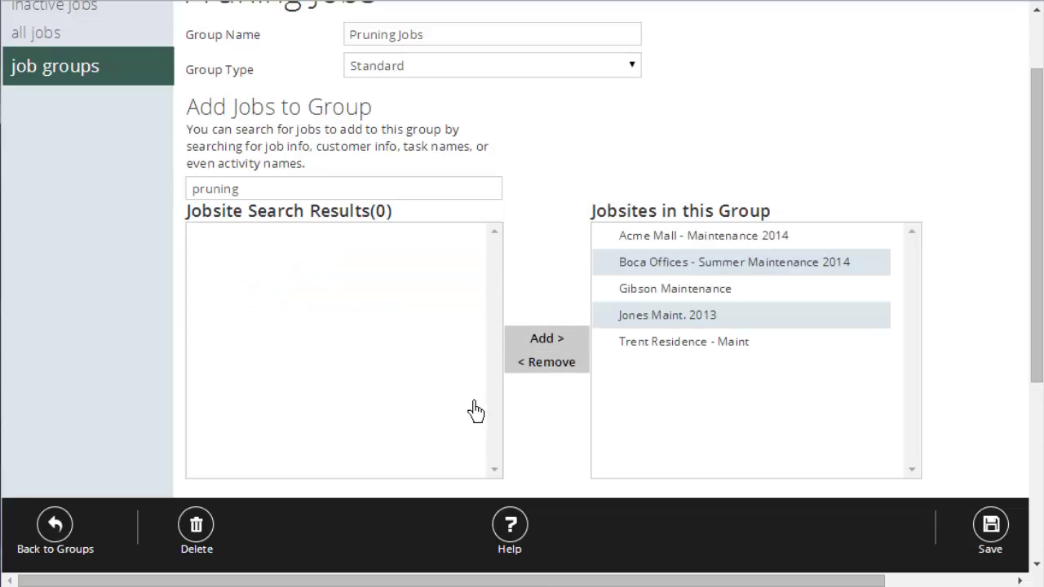
Step: Remove Trent Residence - Maint from the group and clear the 'pruning' search
left_click(709, 346)
left_click(580, 369)
left_click(275, 192)
key("ctrl+a")
key("BackSpace")
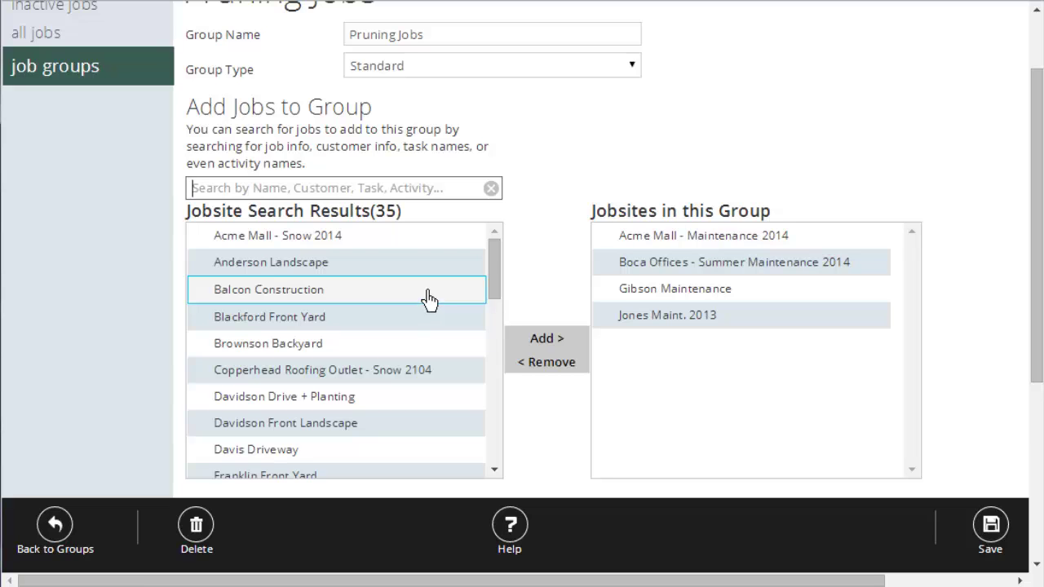
Step: Add Franklin Front Yard to Pruning Jobs, save the group, and go back to groups
scroll(428, 302, "down", 1)
left_click(357, 381)
left_click(551, 351)
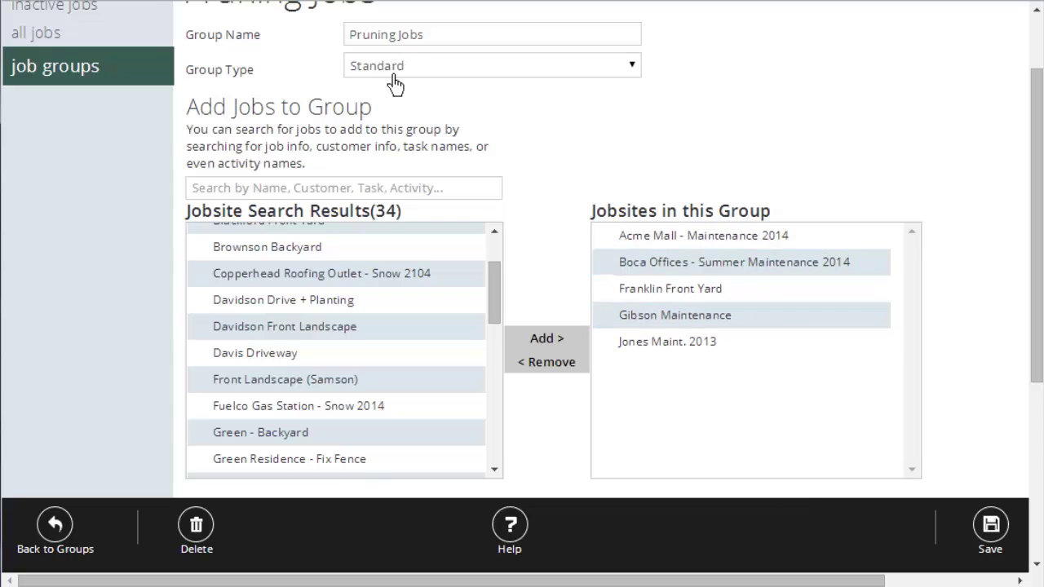
left_click(992, 529)
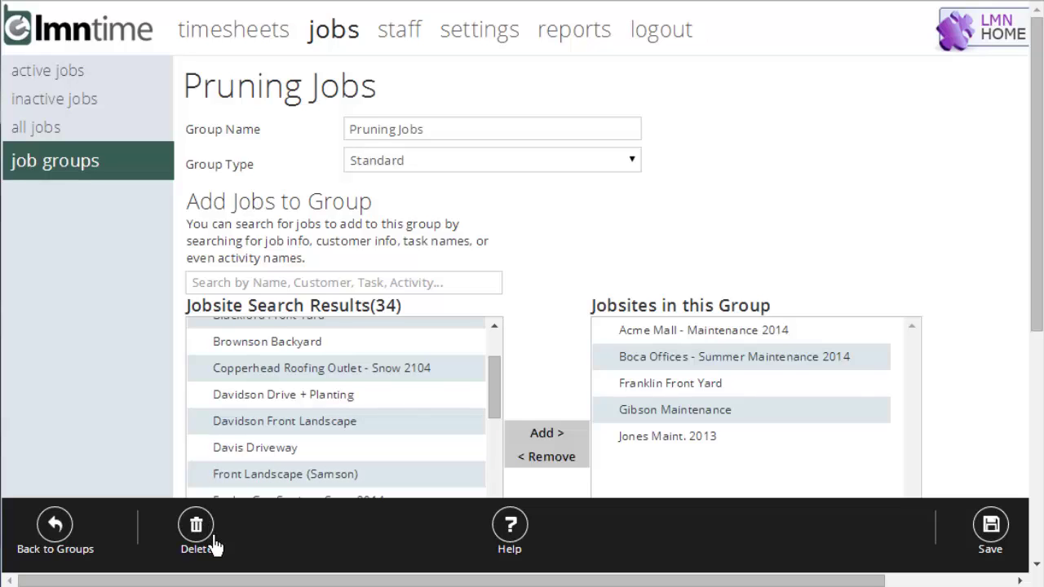
left_click(69, 546)
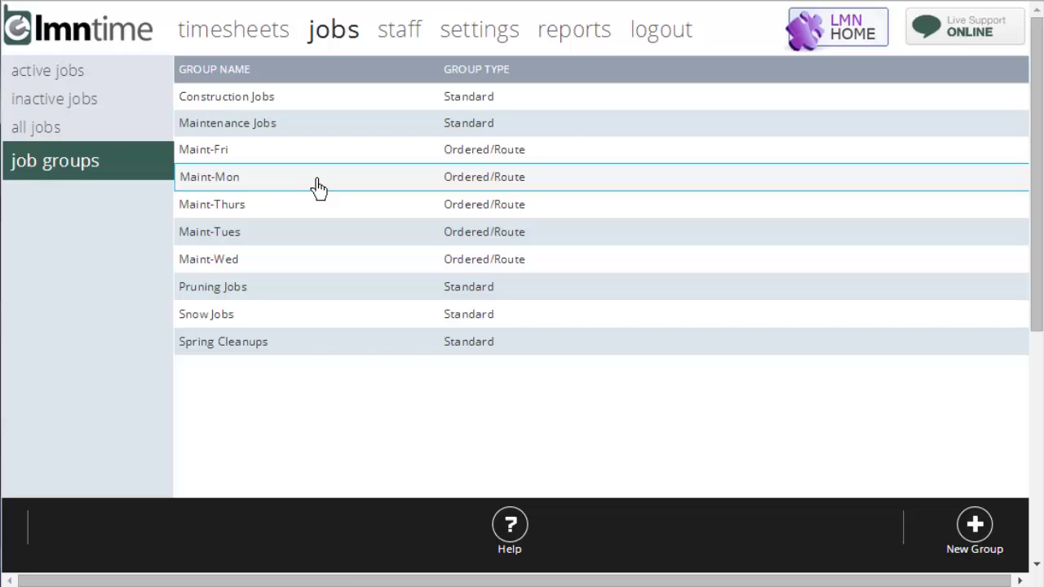
Step: In Maint-Mon, move Henderson Back Landscape up to second and NIU Paving Job 2 to last, then save
left_click(318, 188)
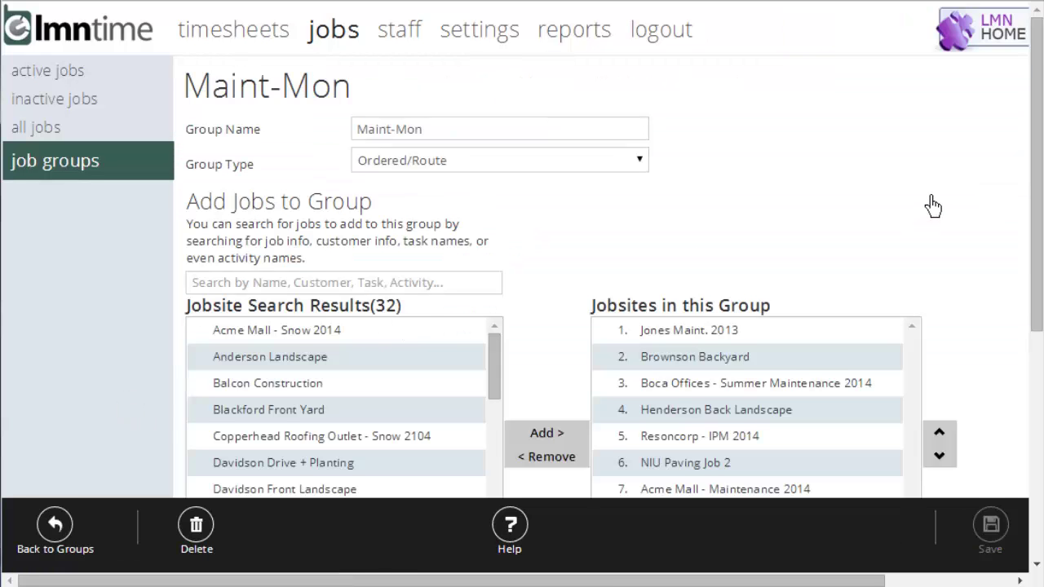
scroll(933, 206, "down", 2)
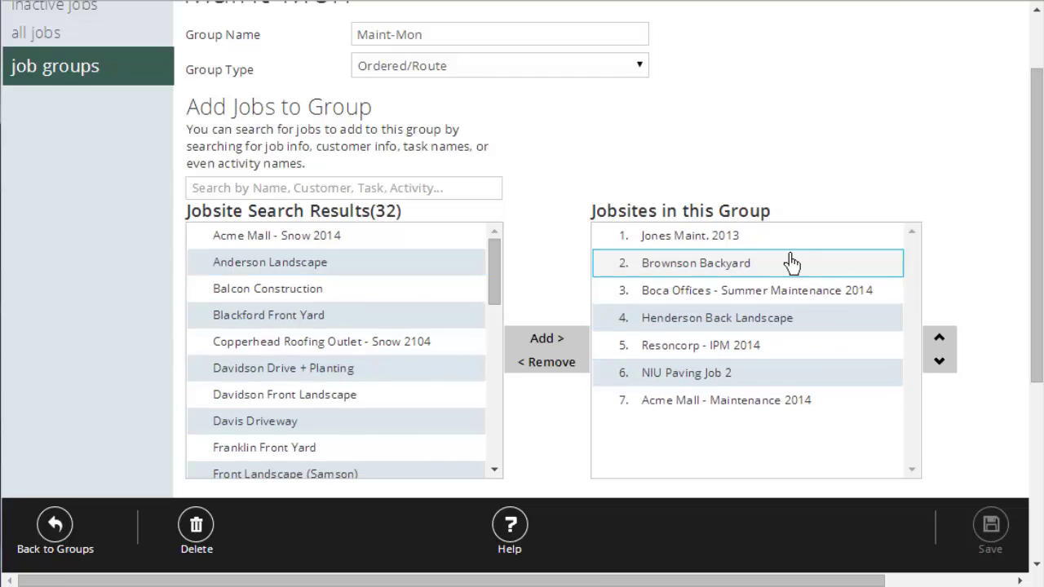
left_click(838, 327)
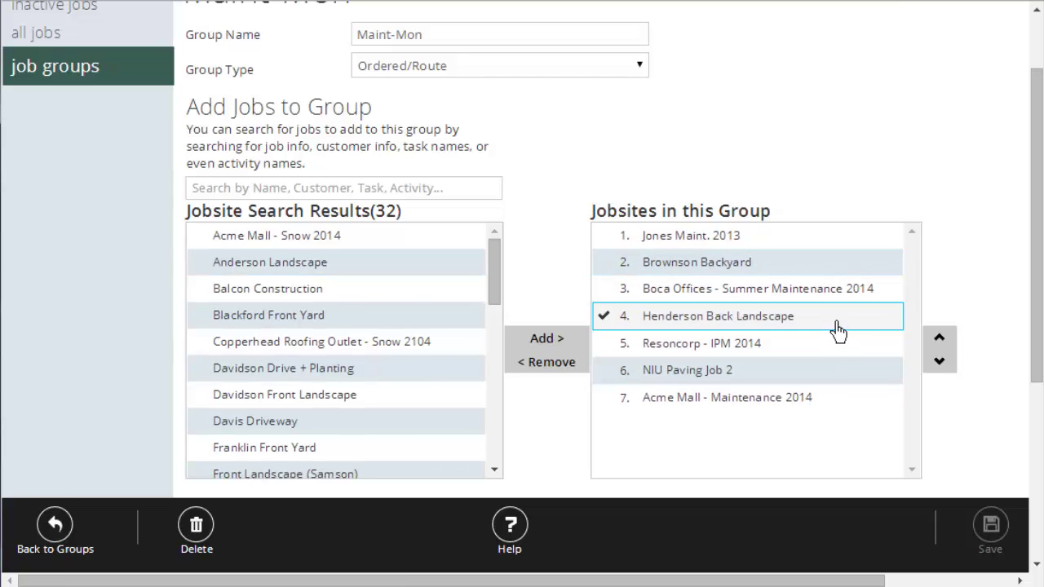
left_click(946, 339)
left_click(952, 341)
left_click(821, 377)
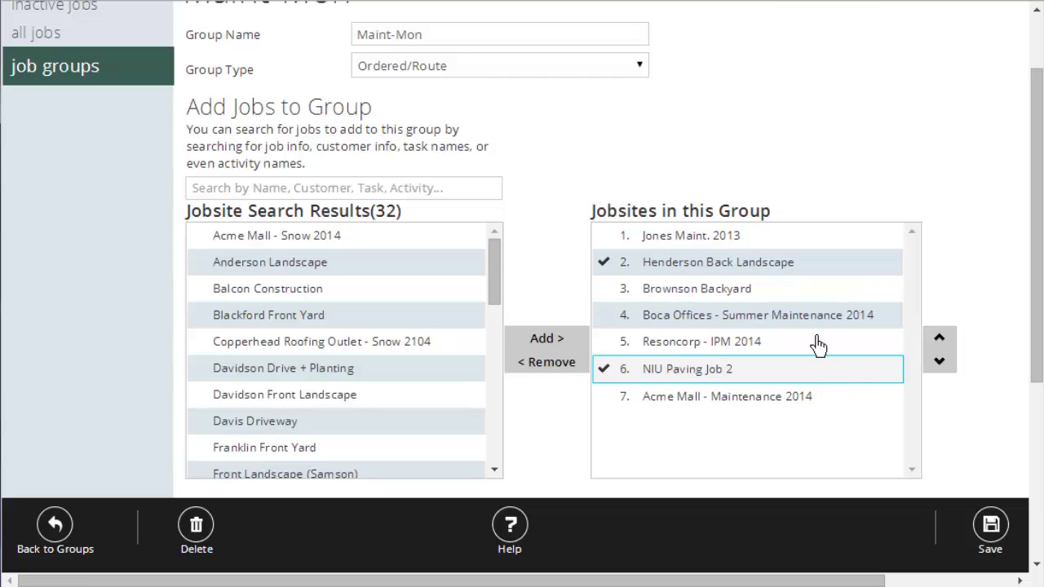
left_click(707, 268)
left_click(941, 361)
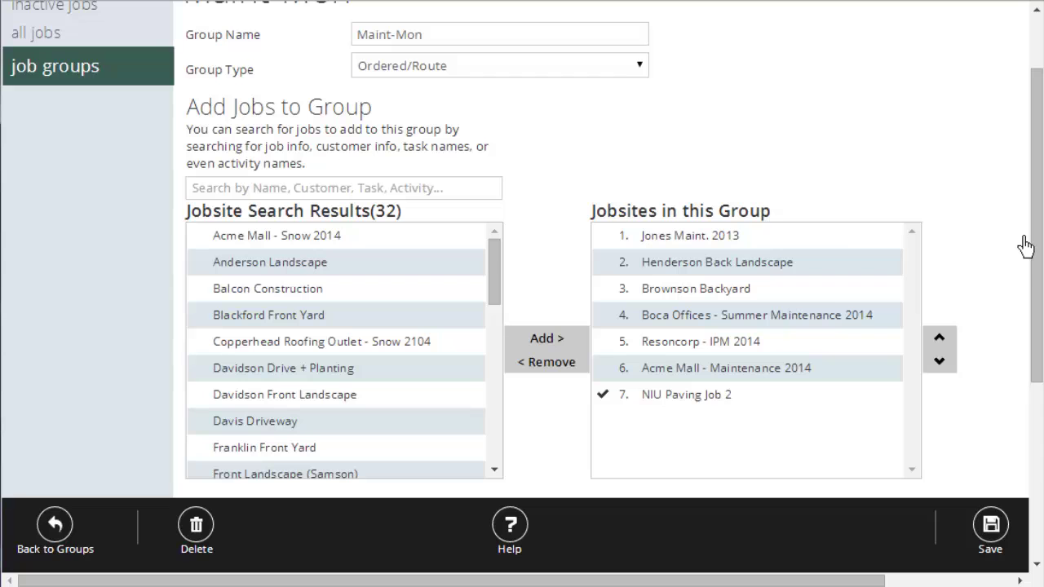
left_click(991, 526)
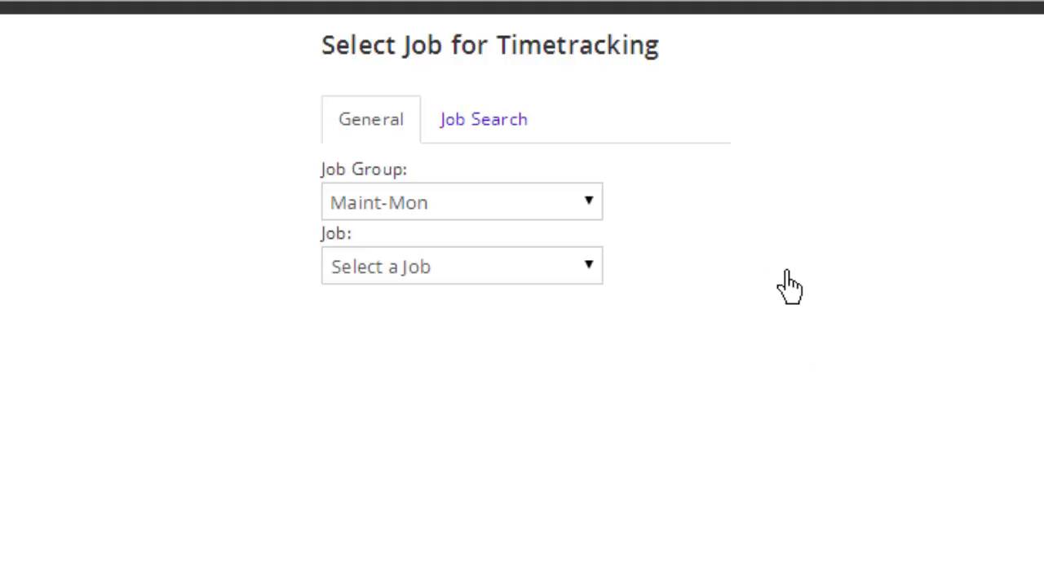
Step: Choose job group Maint-Mon and job NIU Paving Job 2 for timetracking
left_click(510, 212)
left_click(473, 343)
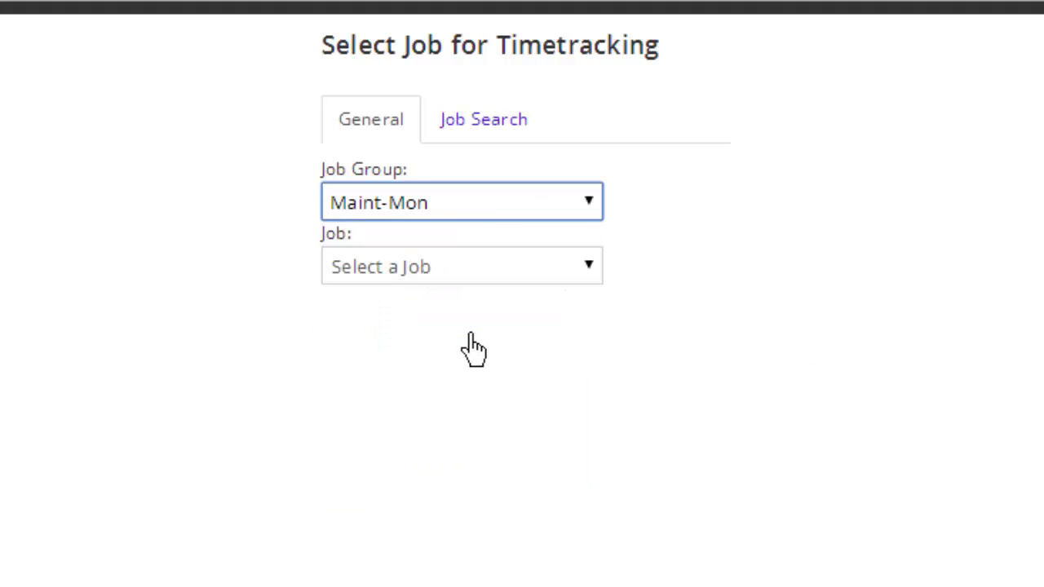
left_click(455, 277)
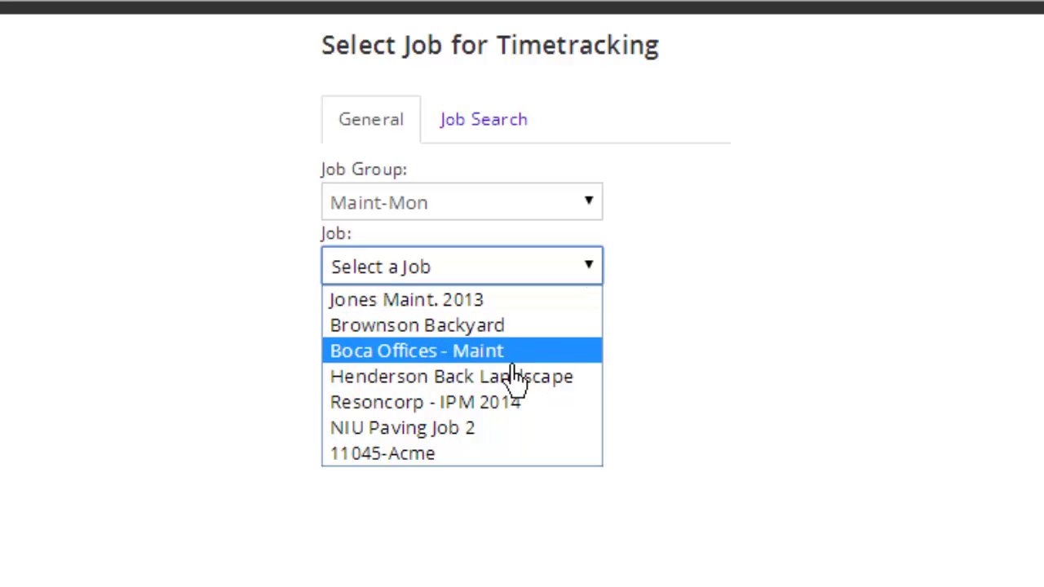
left_click(503, 432)
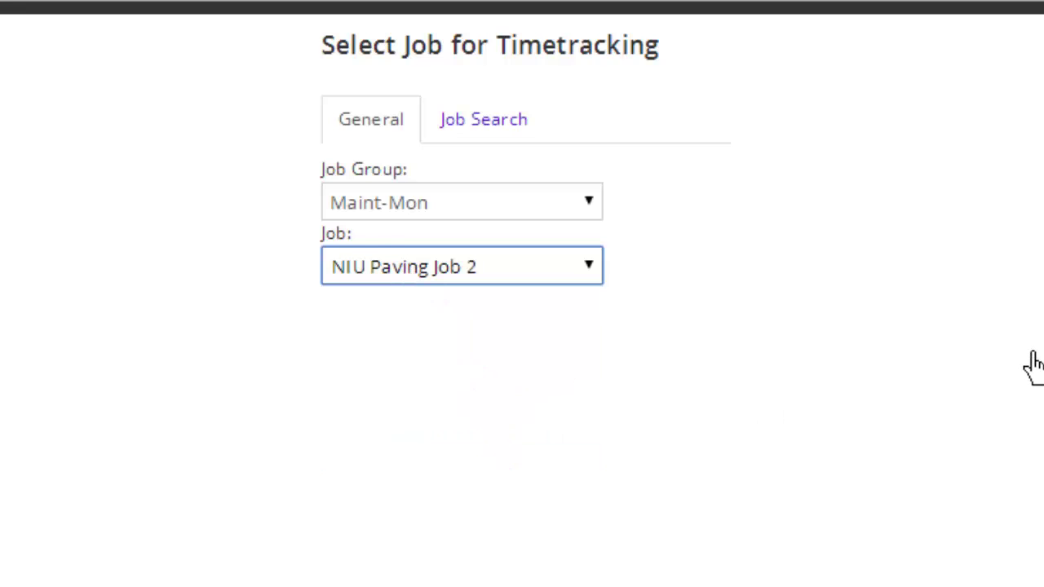